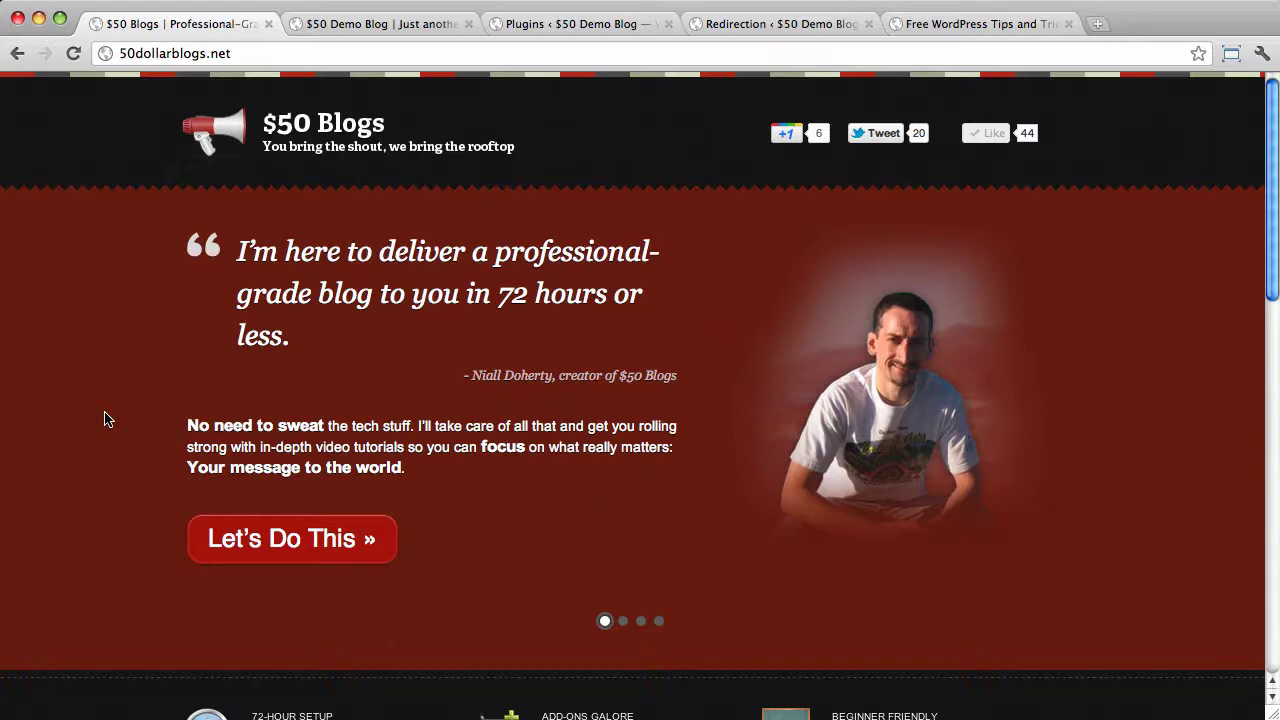
# - Switch to the $50 Demo Blog tab and select its demo.50dollarblogs.net address
pyautogui.click(366, 28)
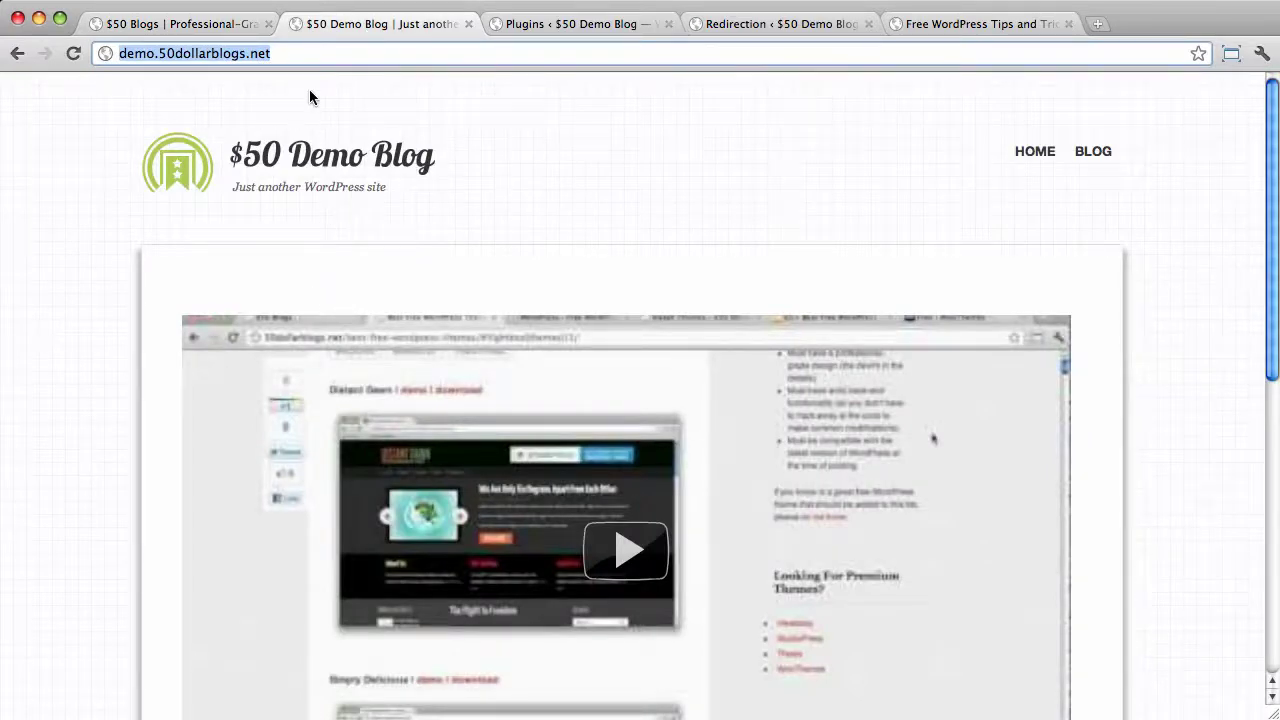
pyautogui.click(277, 53)
pyautogui.moveTo(277, 53); pyautogui.dragTo(222, 53)
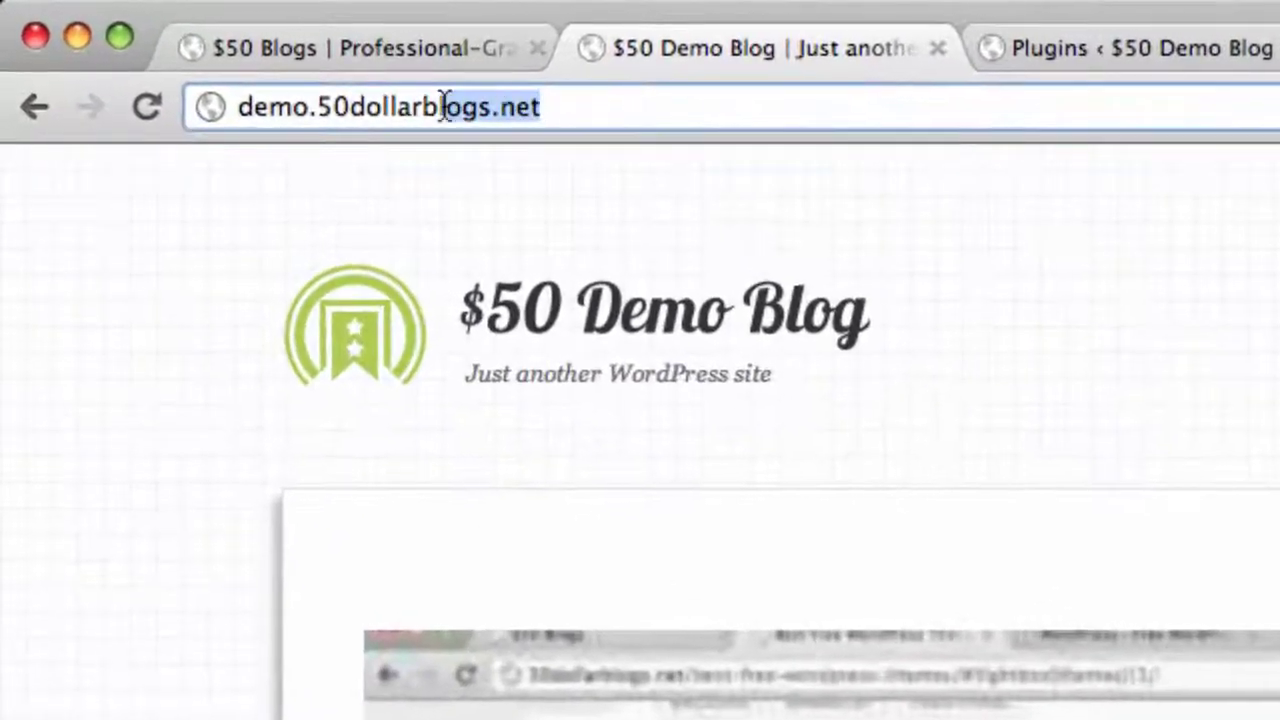
pyautogui.moveTo(444, 105); pyautogui.dragTo(197, 95)
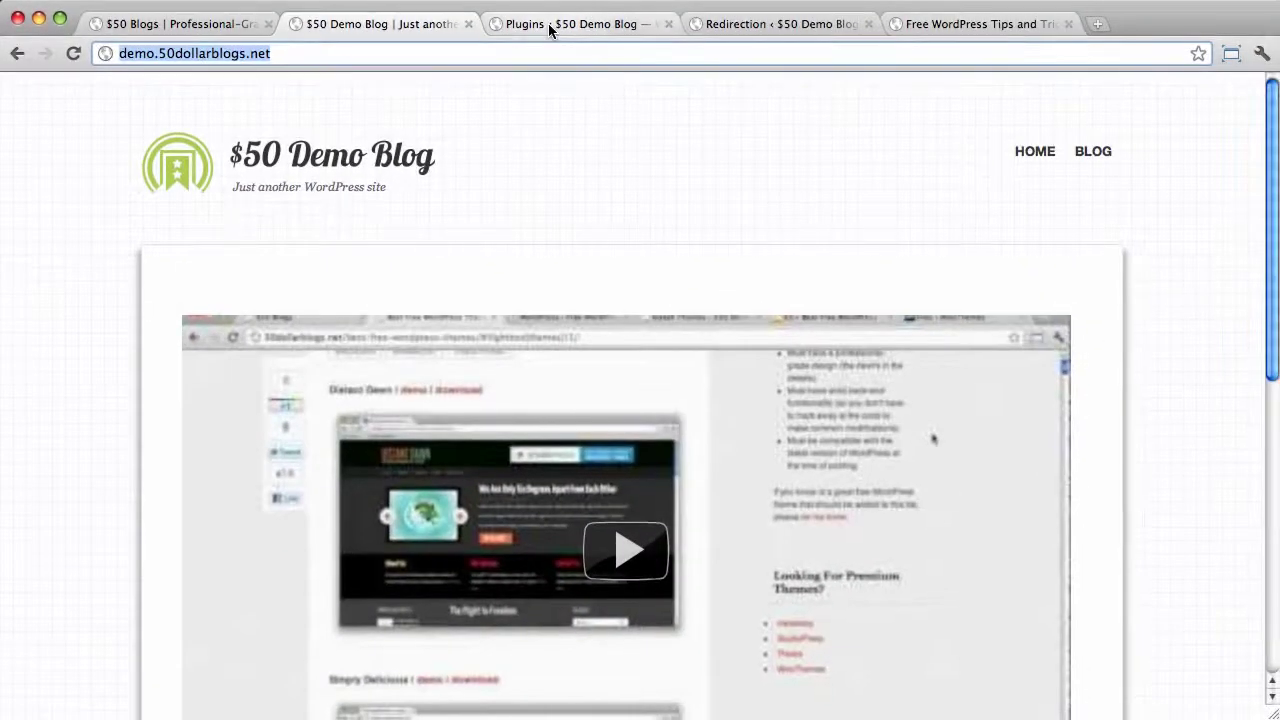
# - Review the Plugins admin list, where Display widgets 1.20 offers an update to 1.21
pyautogui.click(548, 23)
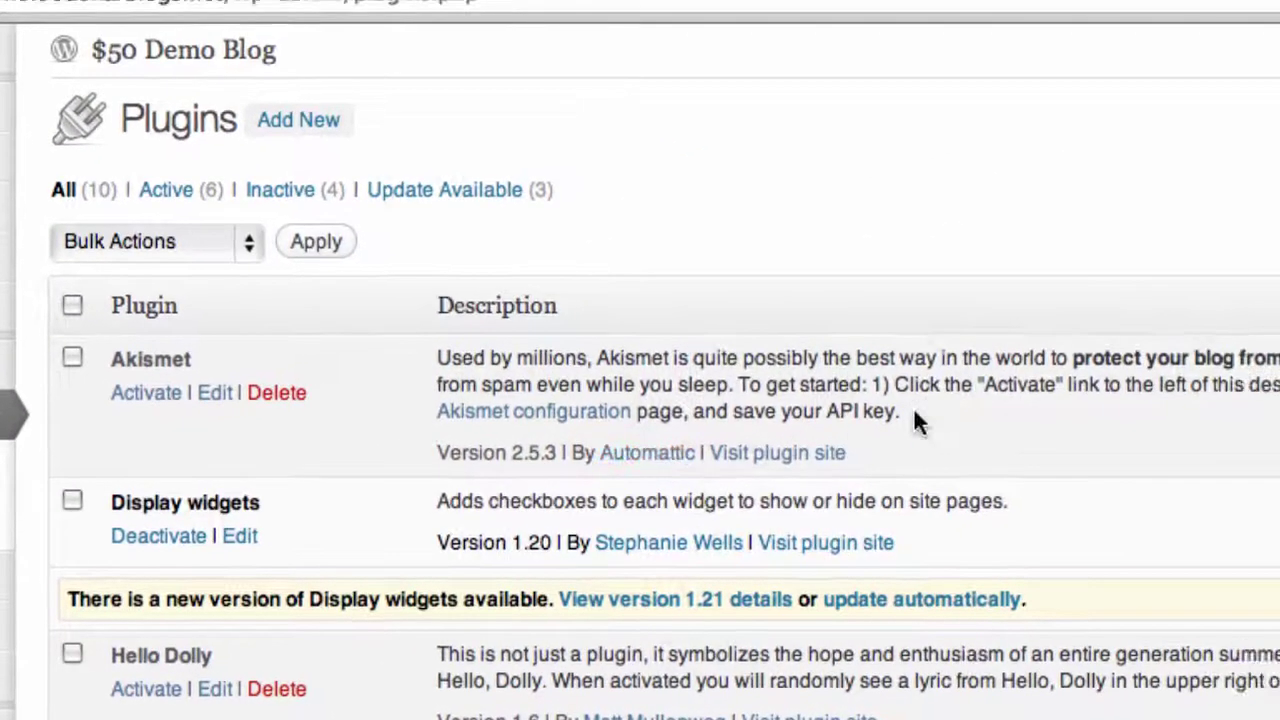
pyautogui.scroll(-2, 960, 470)
pyautogui.scroll(-1, 1117, 585)
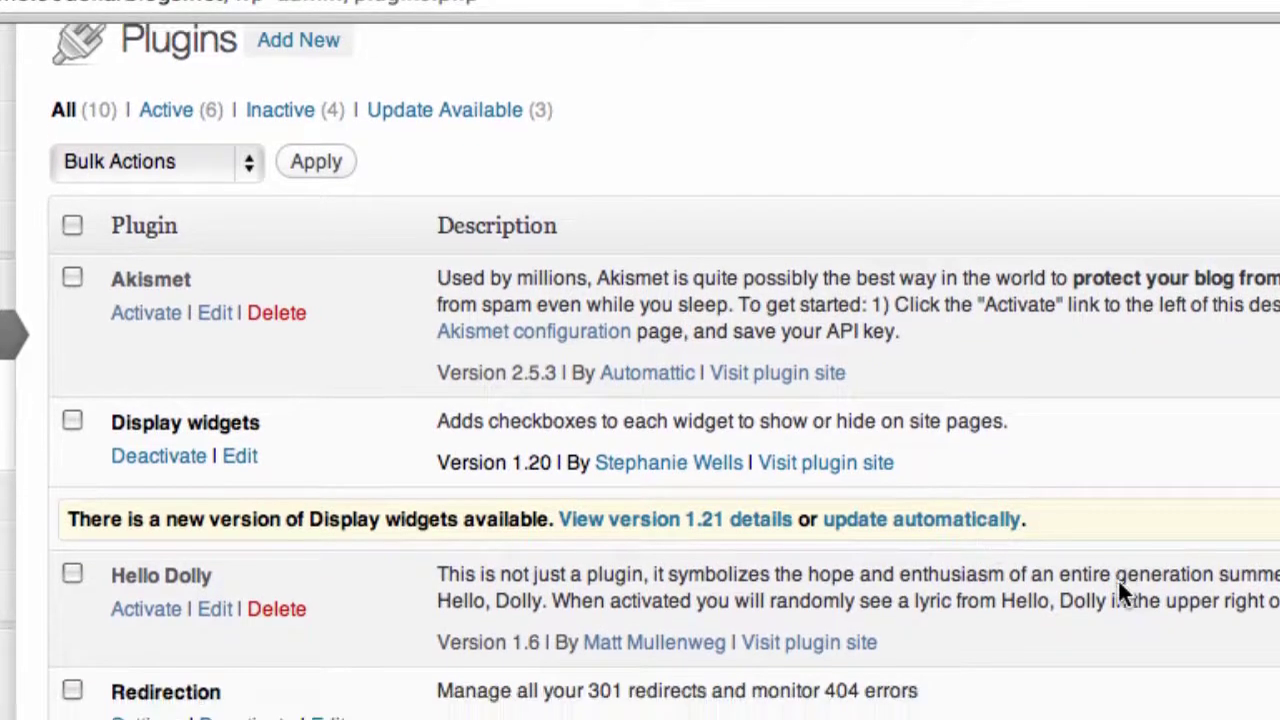
pyautogui.scroll(-3, 1118, 586)
pyautogui.scroll(5, 1118, 586)
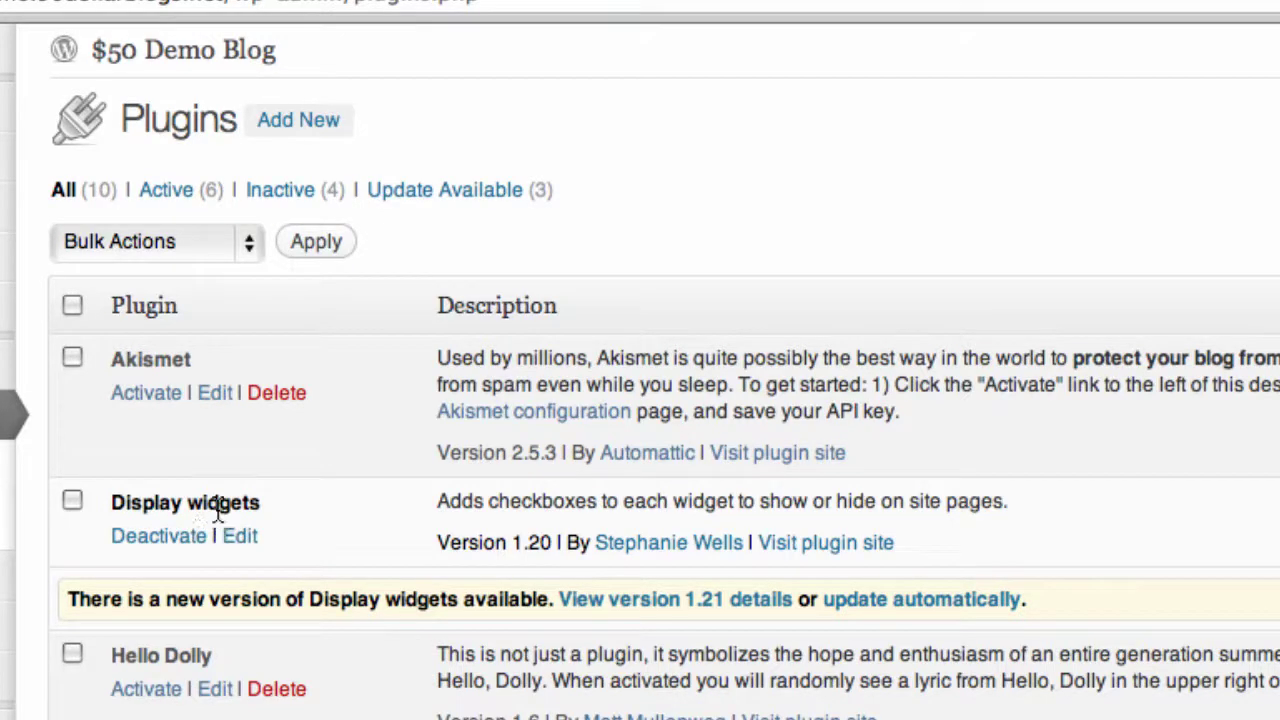
# - Automatically update Display widgets from version 1.20 to 1.21
pyautogui.click(894, 598)
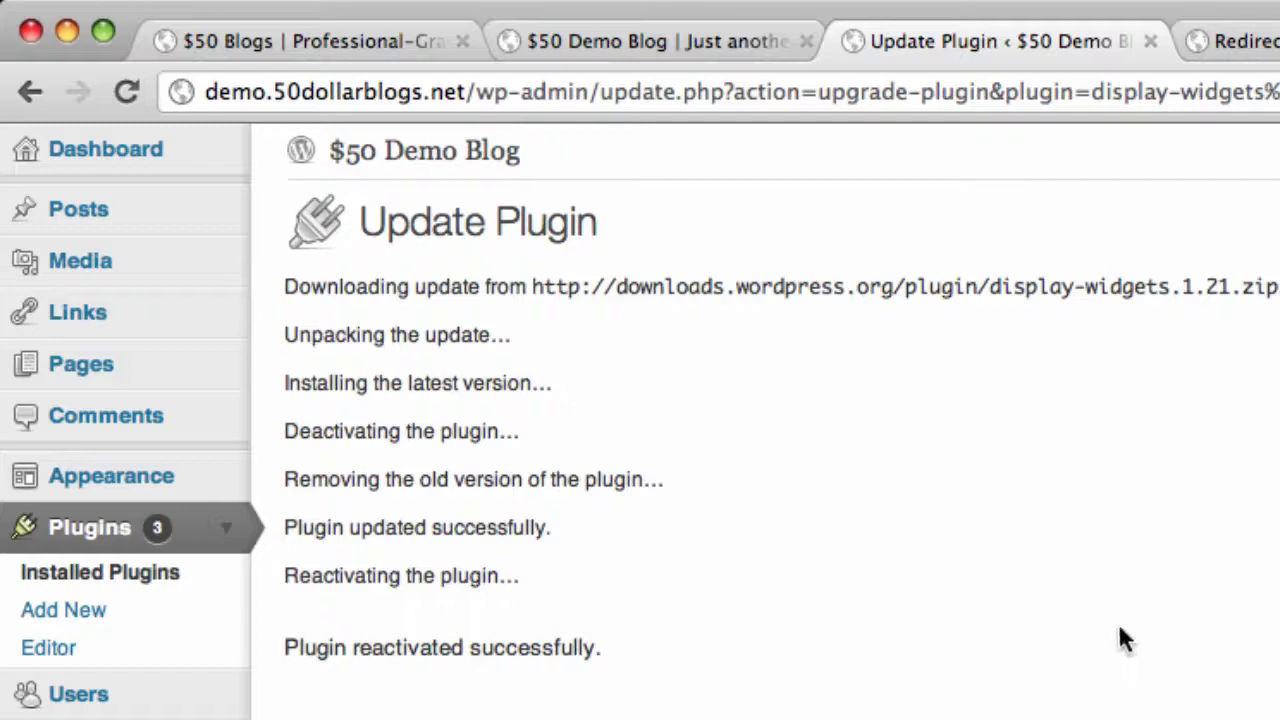
# - Return from the update results to the Installed Plugins list via the sidebar
pyautogui.click(70, 536)
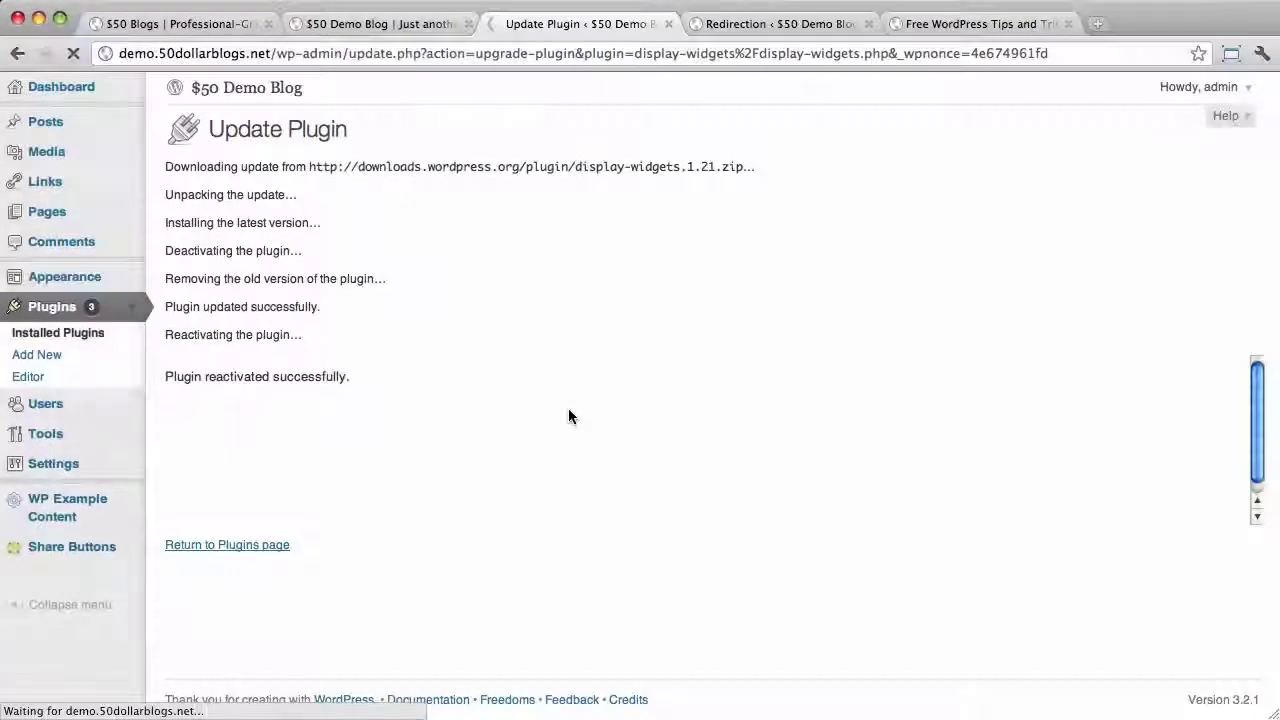
# - In Finder, open the site's wp-content folder and then its plugins folder
pyautogui.press('super+Tab')
pyautogui.press('super+Tab')
pyautogui.press('super+Tab')
pyautogui.press('super+Tab')
pyautogui.press('super+Tab')
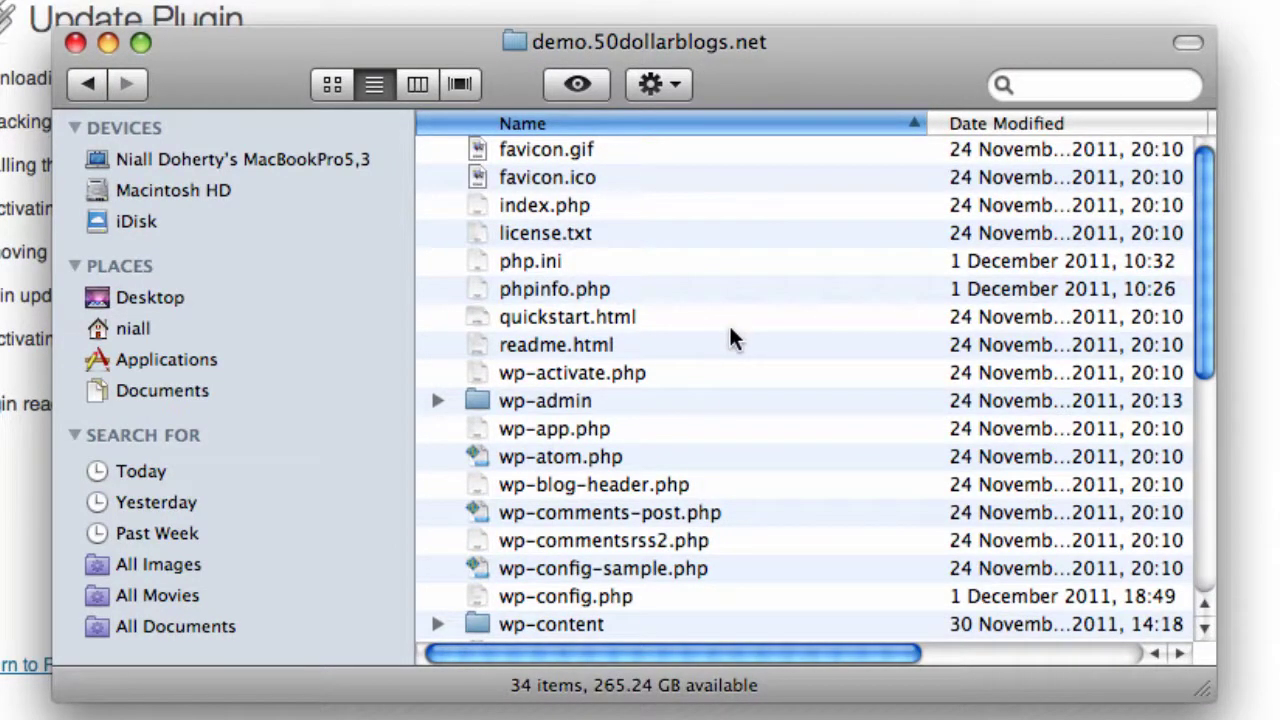
pyautogui.scroll(-2, 694, 380)
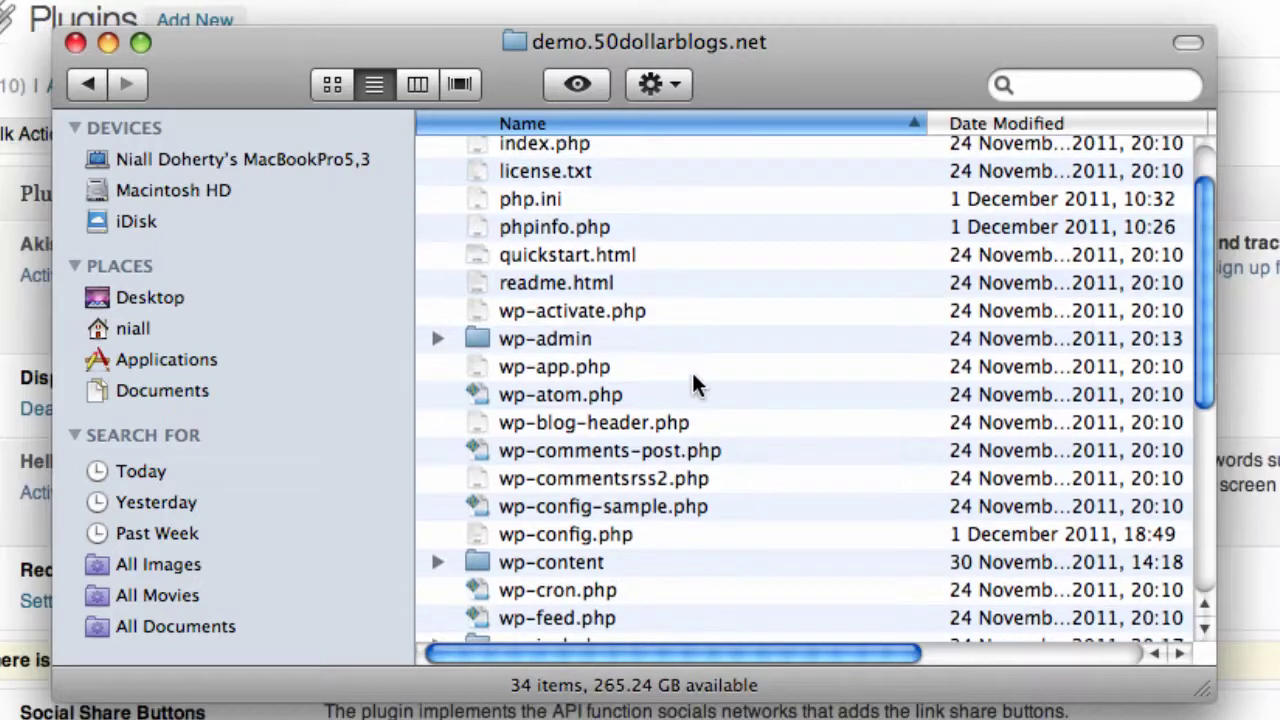
pyautogui.scroll(-3, 640, 400)
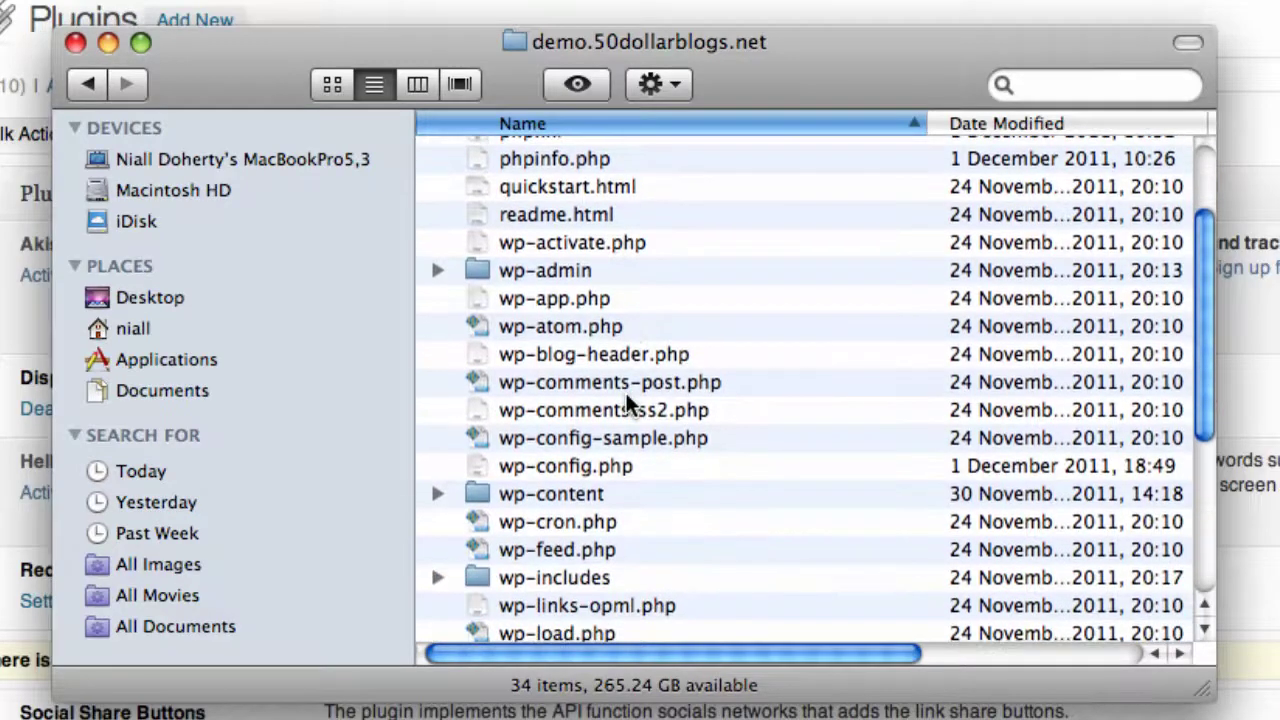
pyautogui.doubleClick(566, 494)
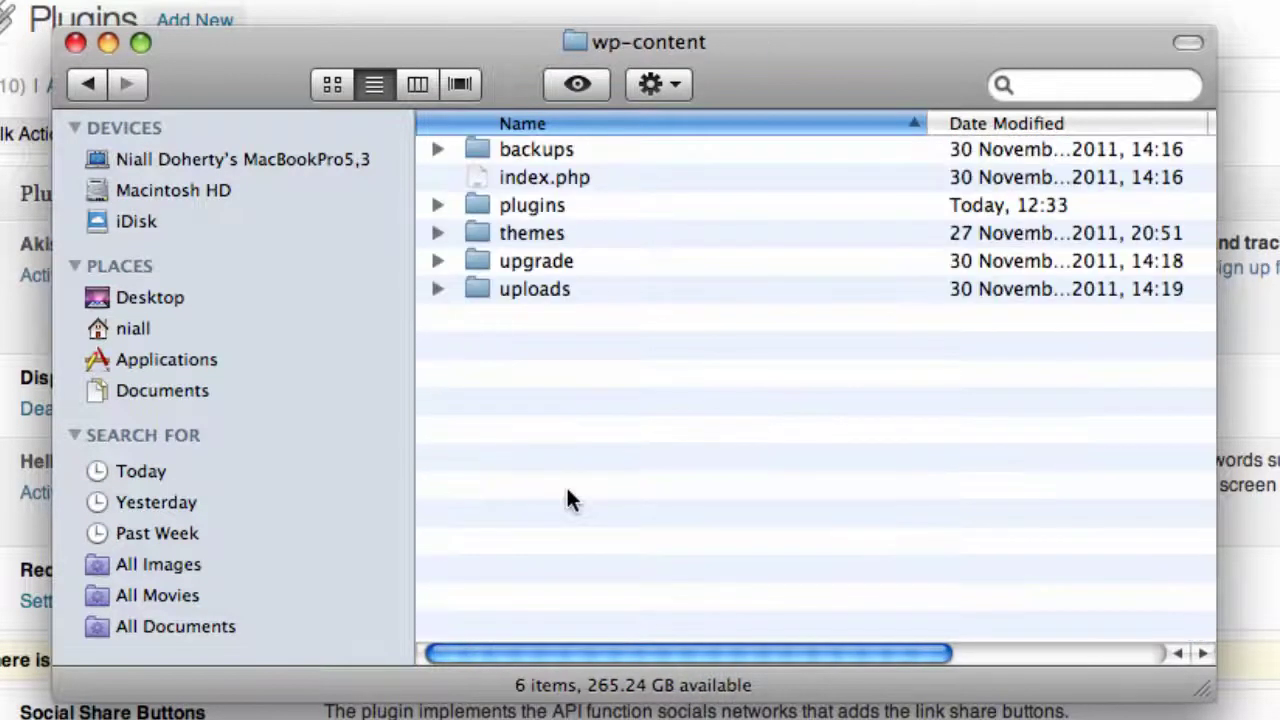
pyautogui.doubleClick(534, 206)
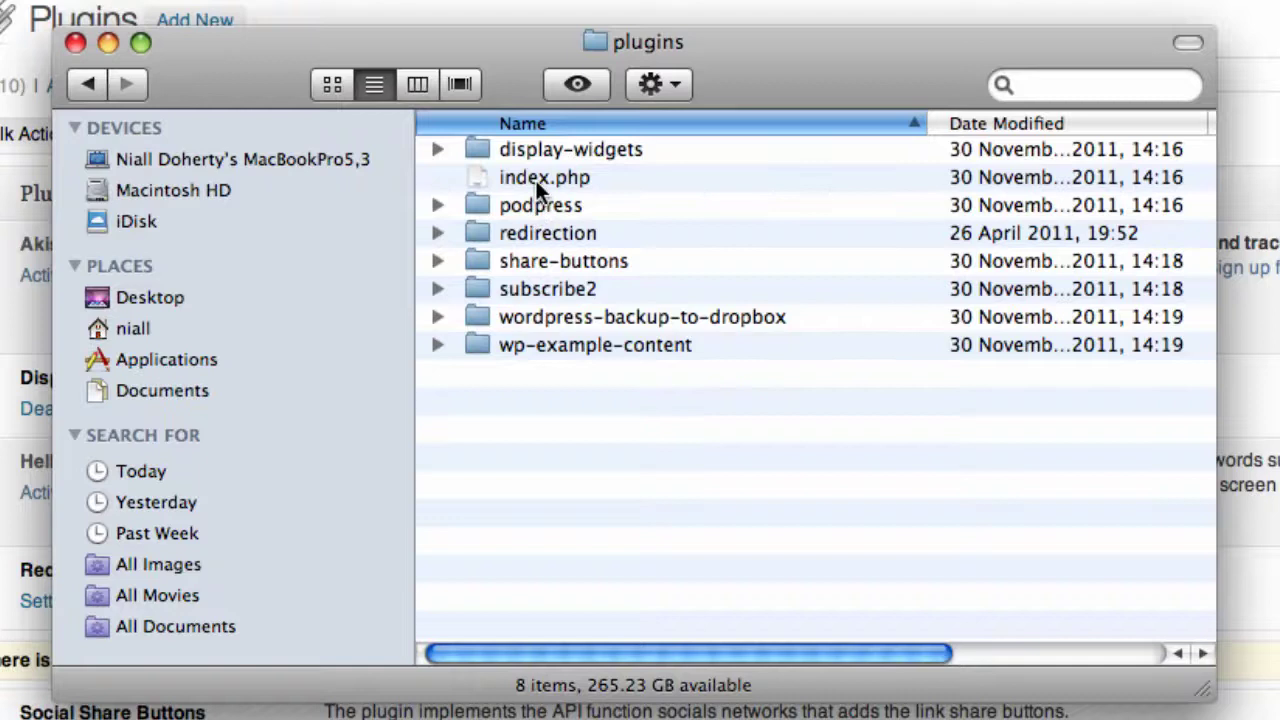
# - Inspect the display-widgets plugin folder, then return to the WordPress Plugins page
pyautogui.click(541, 177)
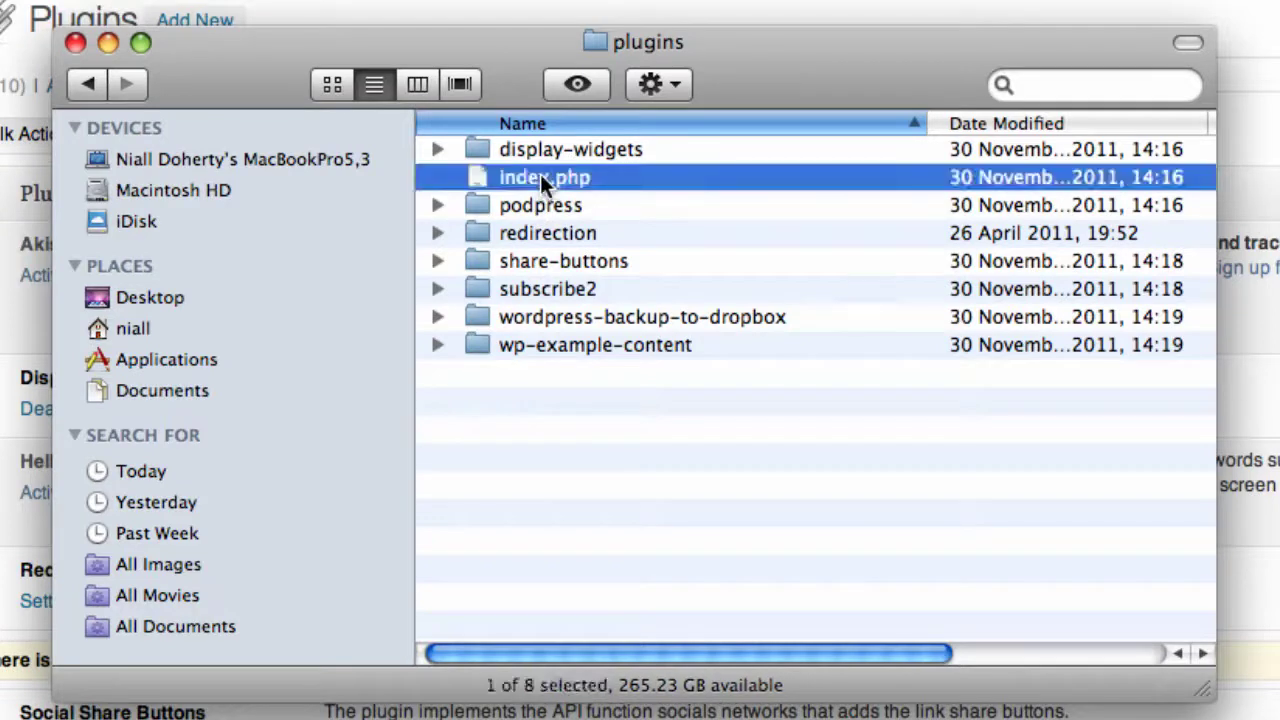
pyautogui.click(614, 412)
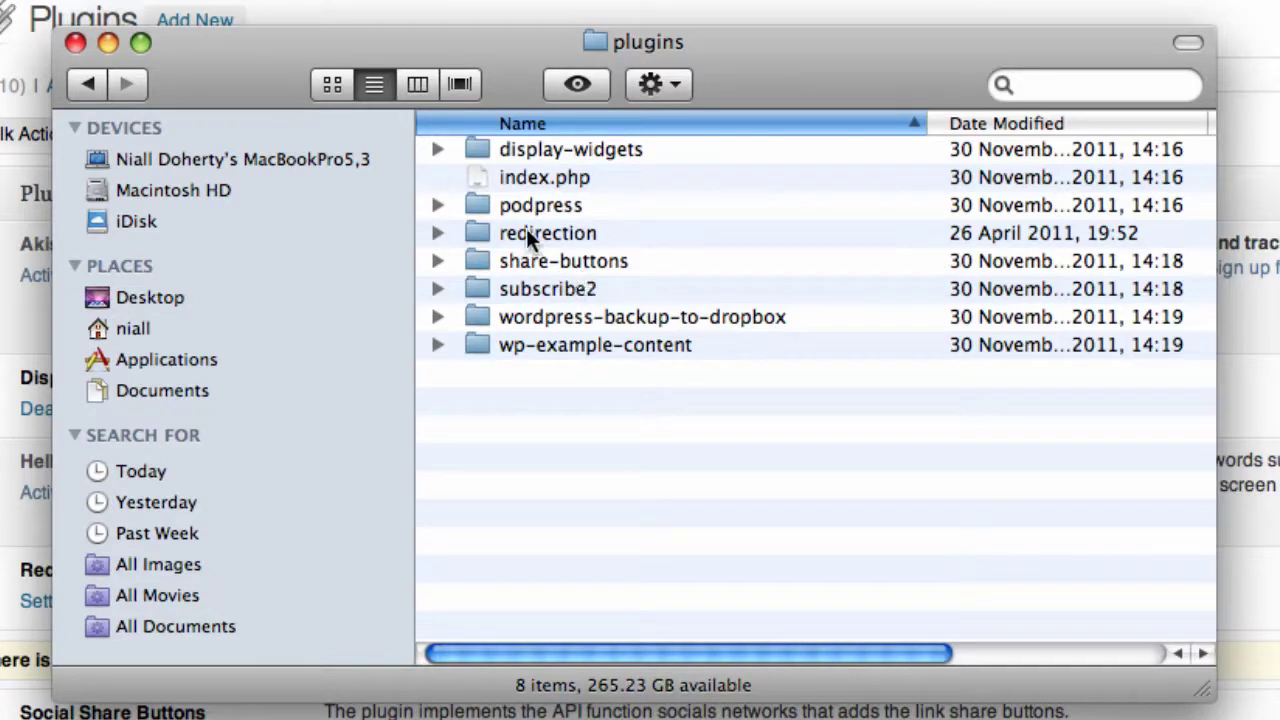
pyautogui.doubleClick(552, 150)
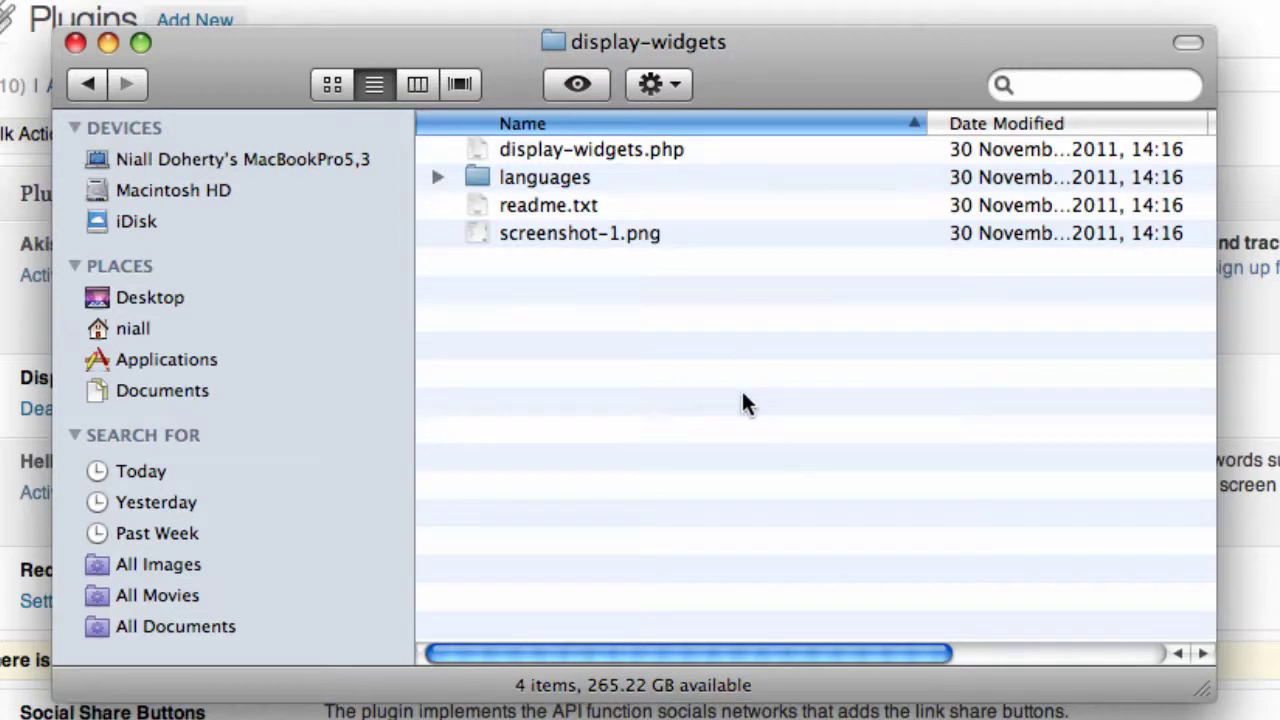
pyautogui.click(78, 86)
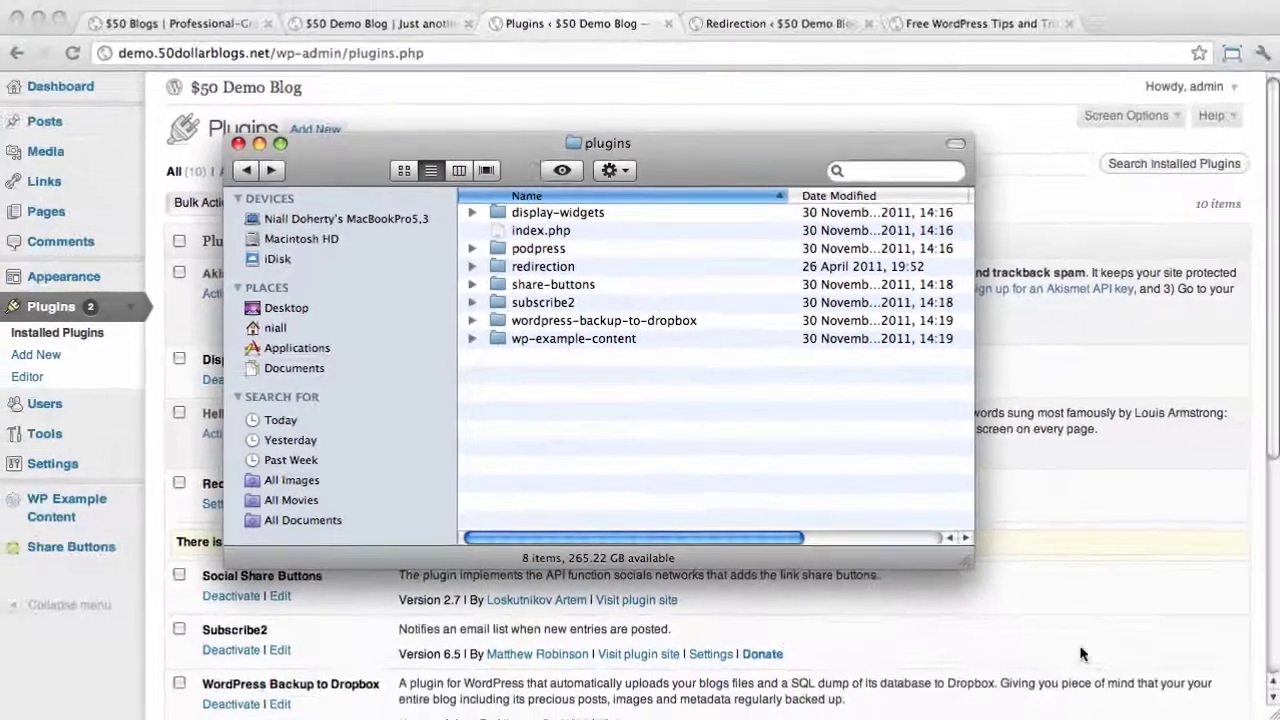
pyautogui.click(677, 60)
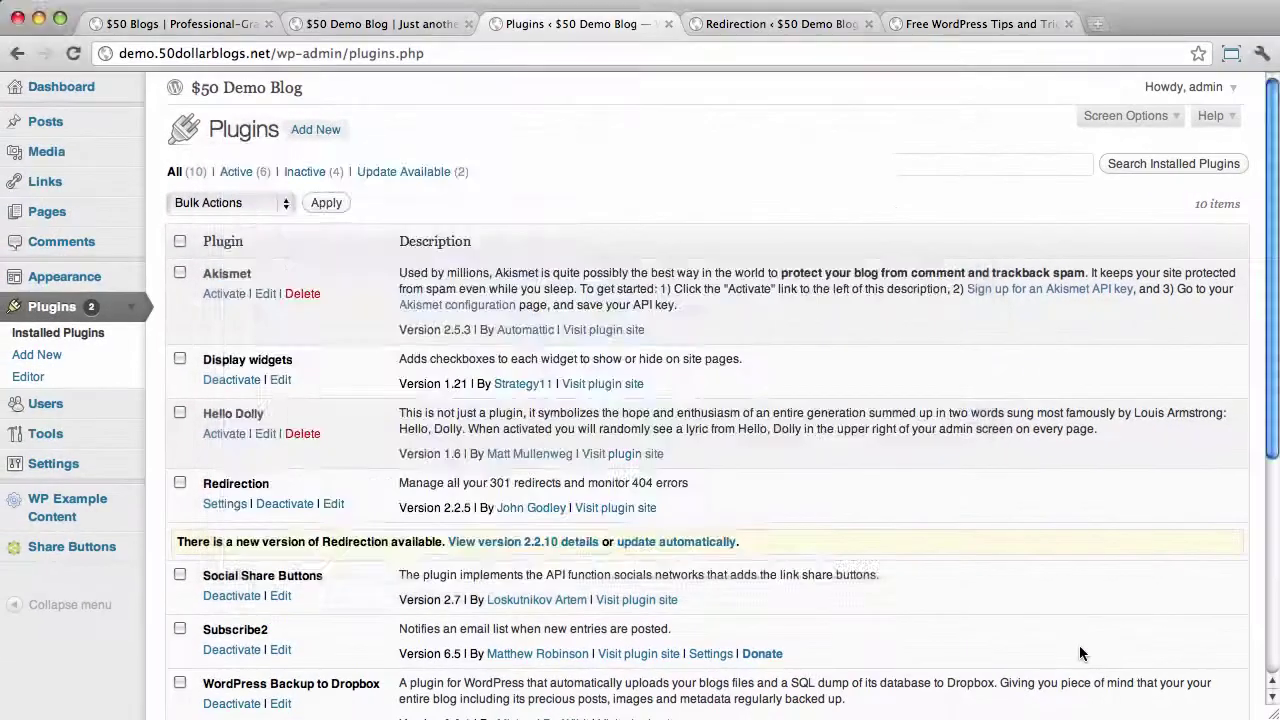
pyautogui.click(757, 25)
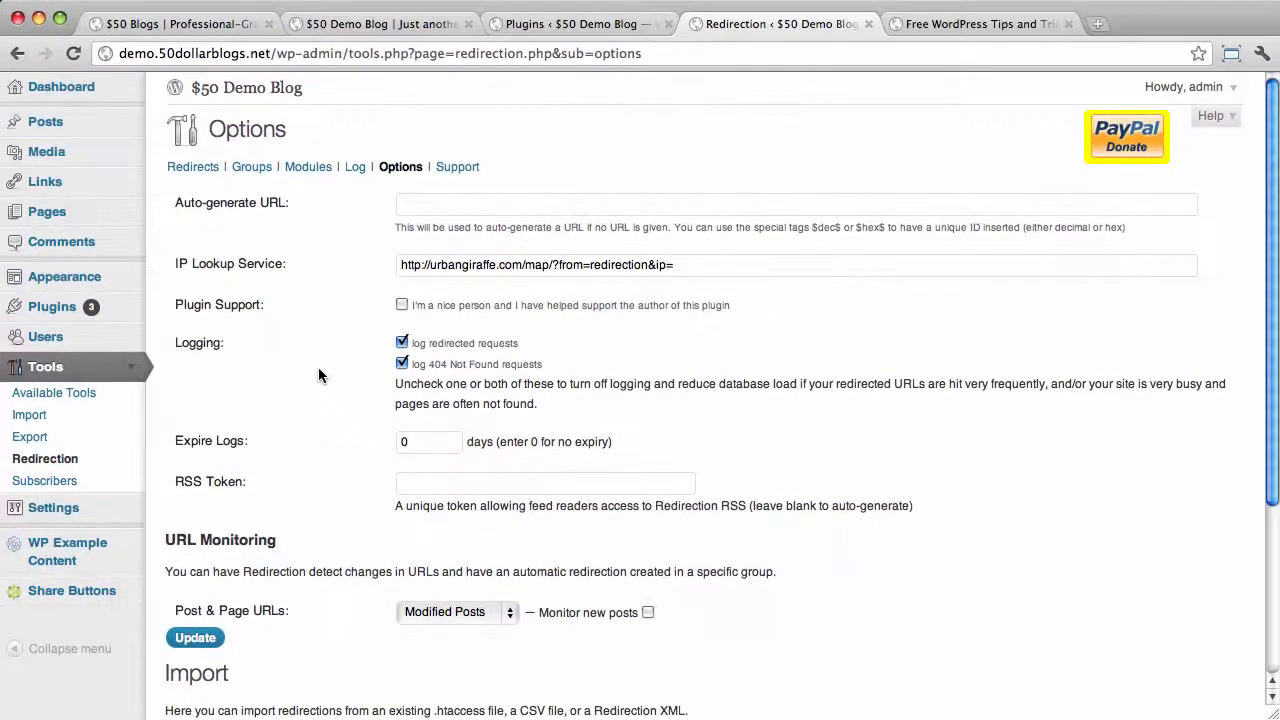
pyautogui.scroll(-3, 981, 440)
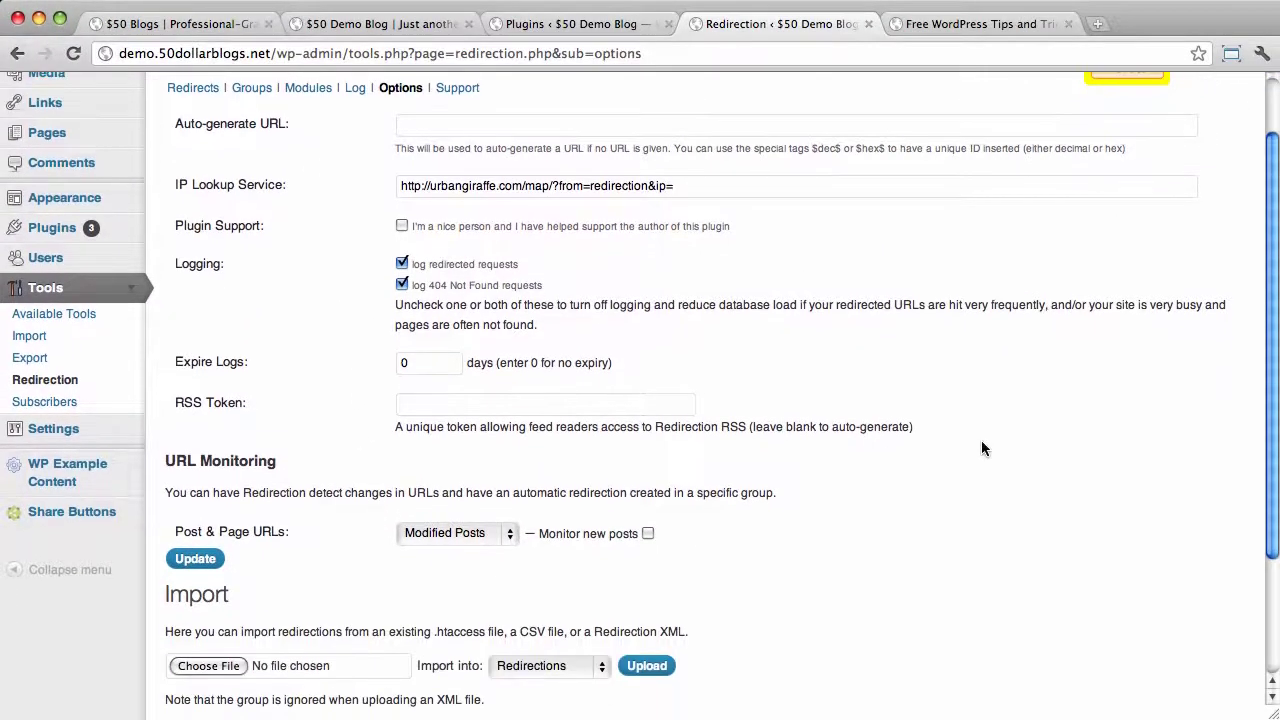
pyautogui.scroll(3, 981, 441)
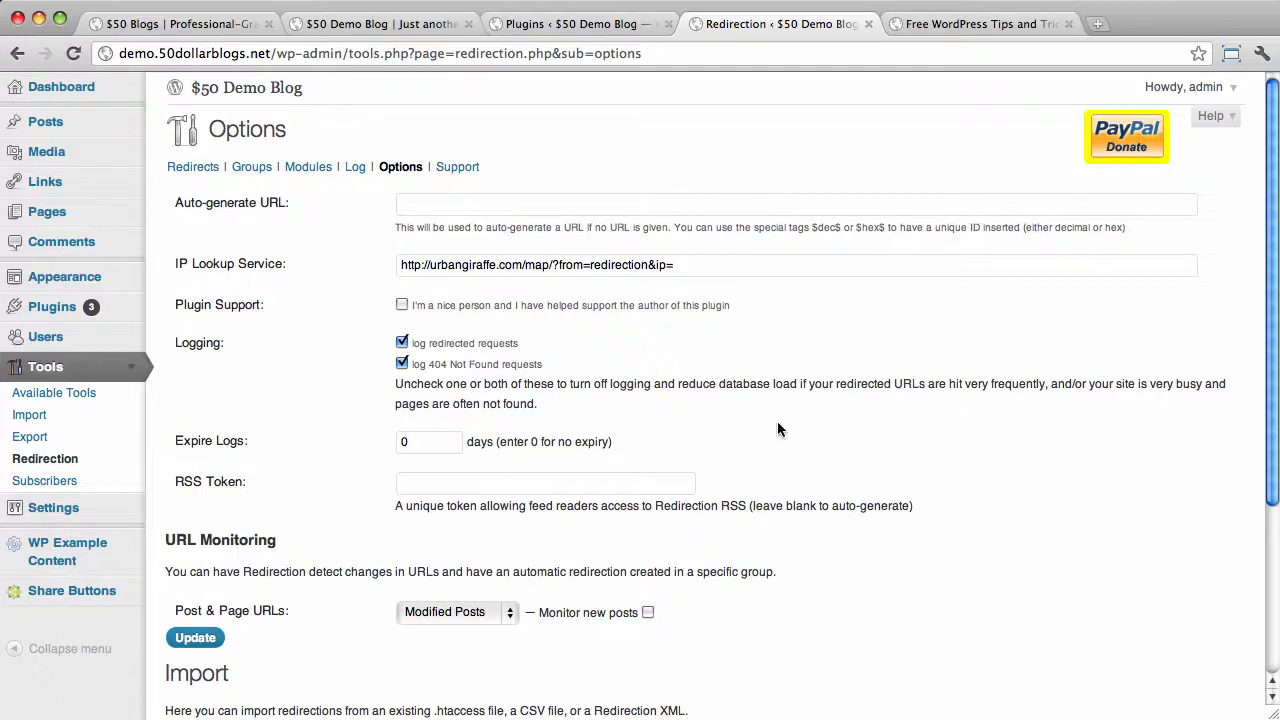
pyautogui.click(600, 24)
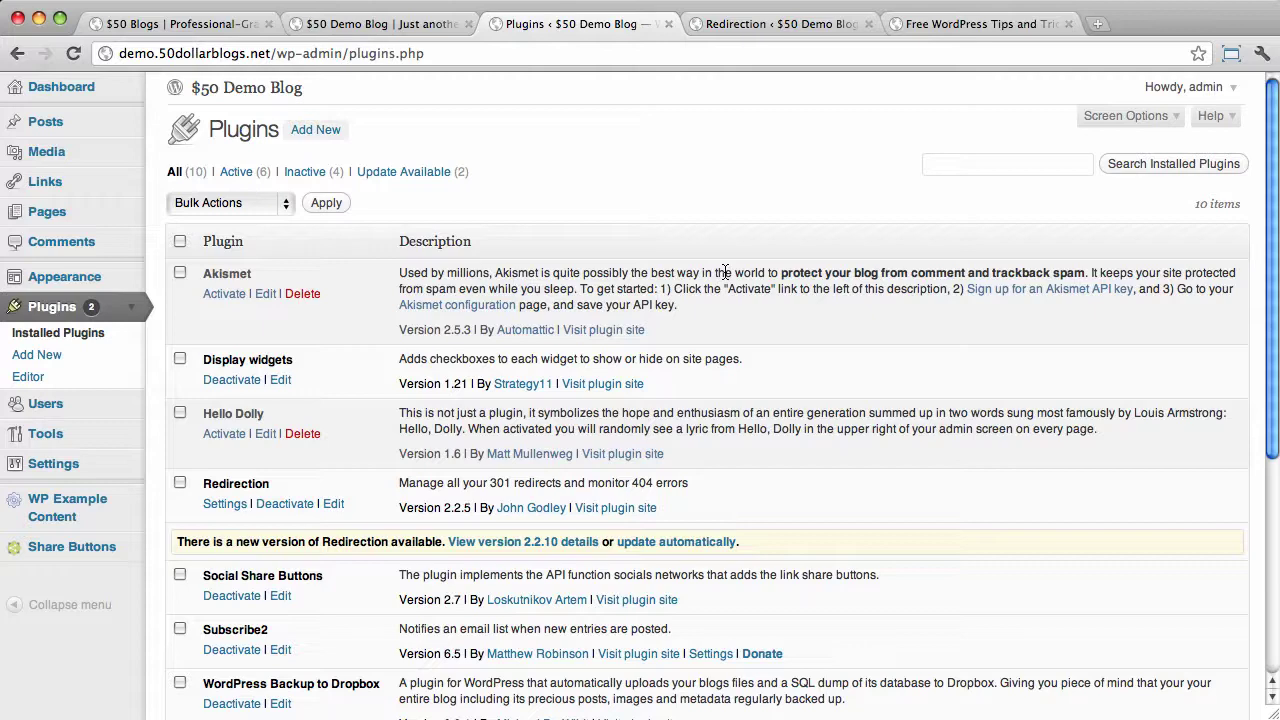
# - Open Redirection's version 2.2.10 details and skim its description
pyautogui.scroll(-2, 703, 370)
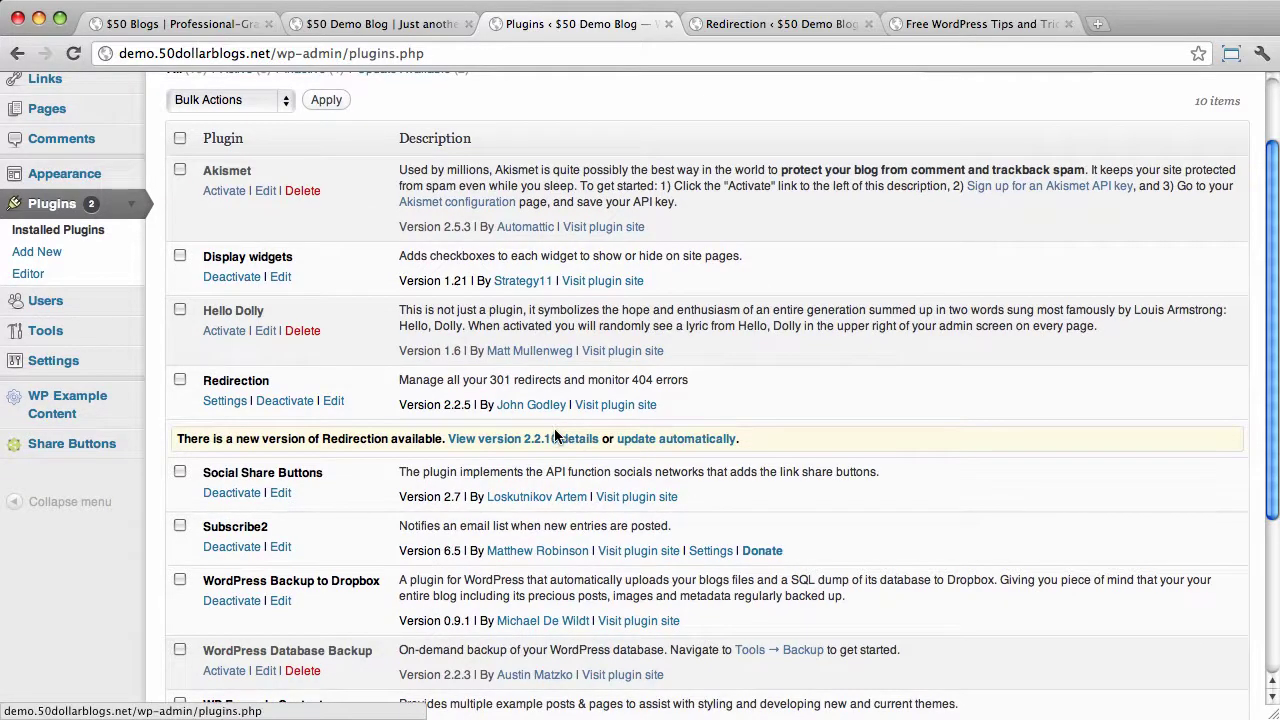
pyautogui.click(541, 439)
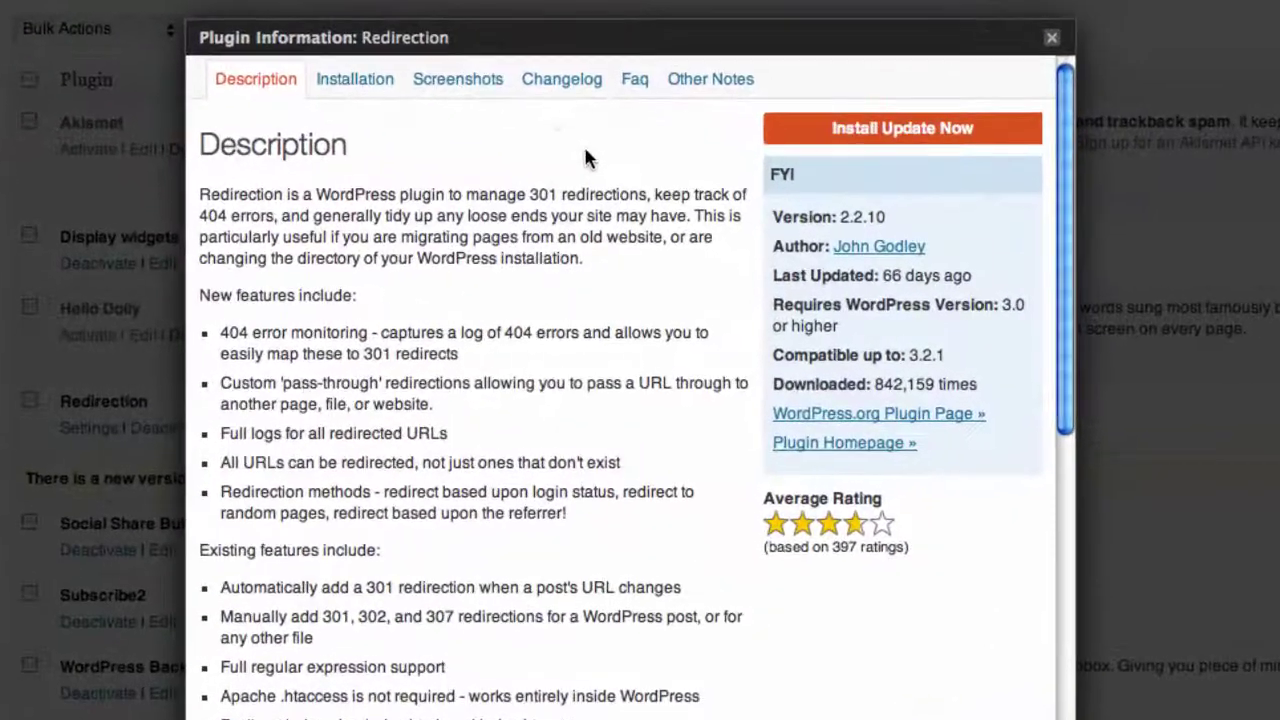
pyautogui.scroll(-10, 534, 274)
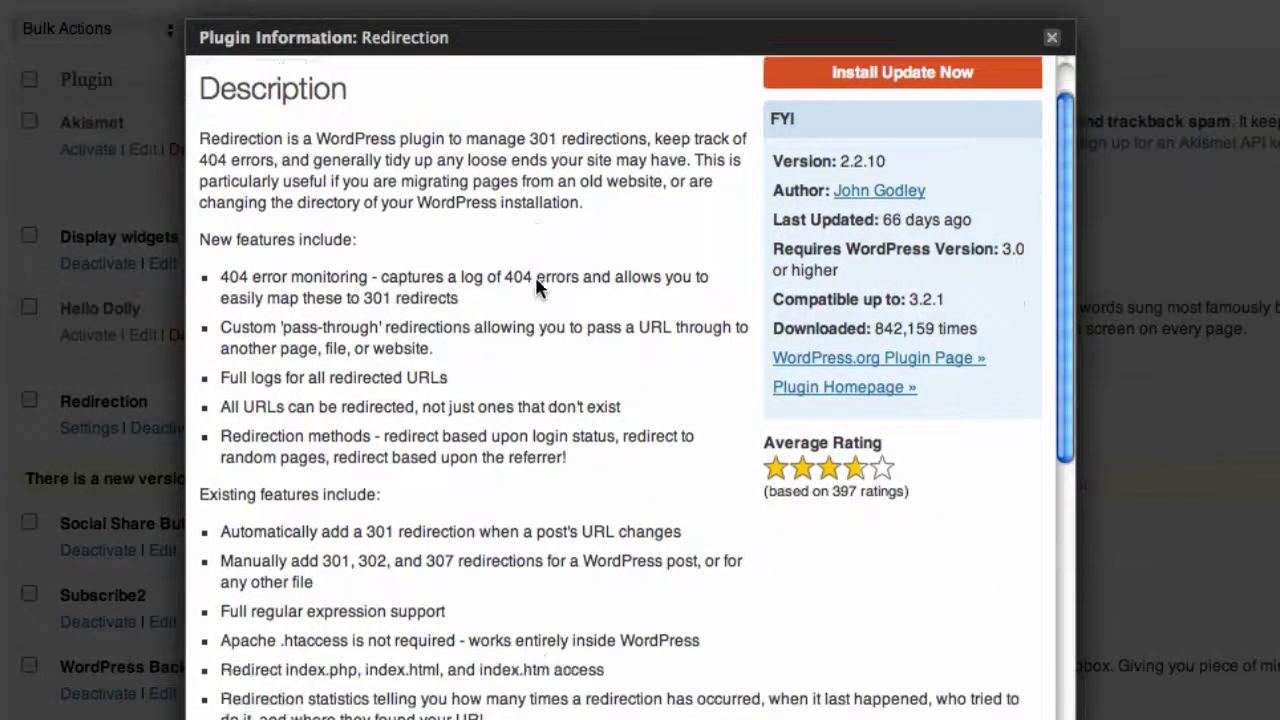
pyautogui.scroll(15, 440, 617)
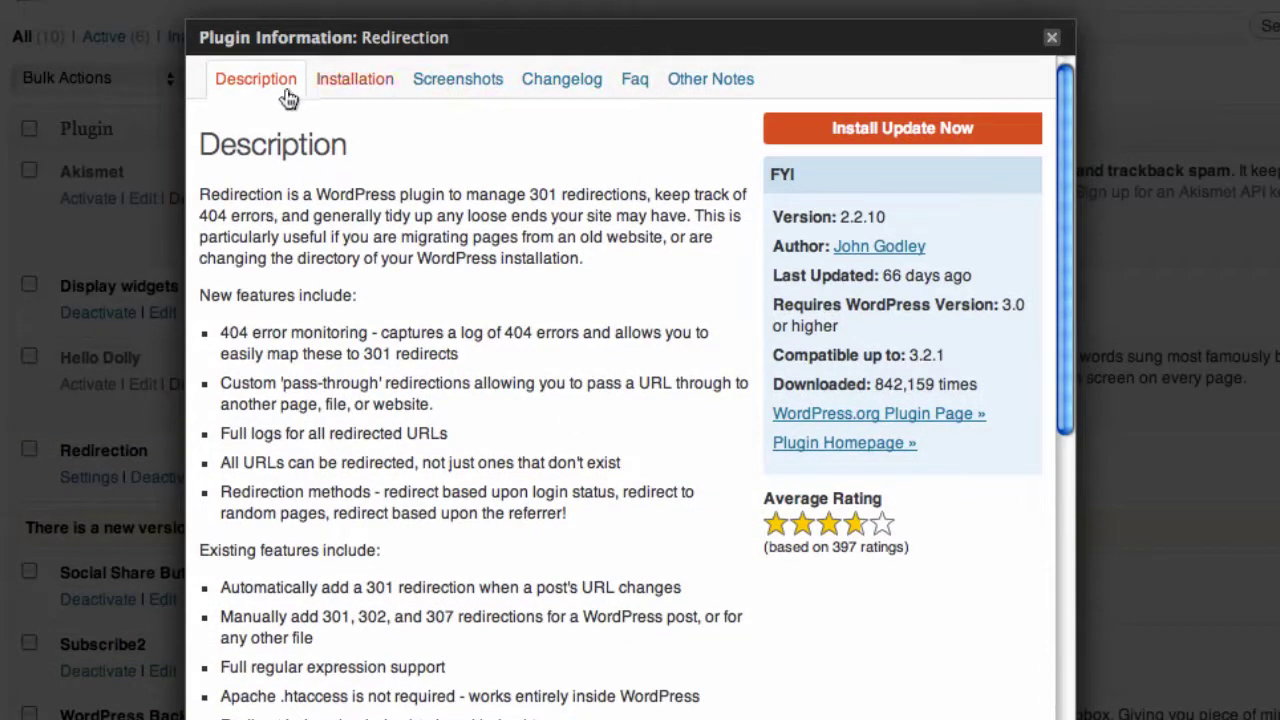
# - Read the Redirection 2.2.10 changelog, then close the plugin information window
pyautogui.click(566, 85)
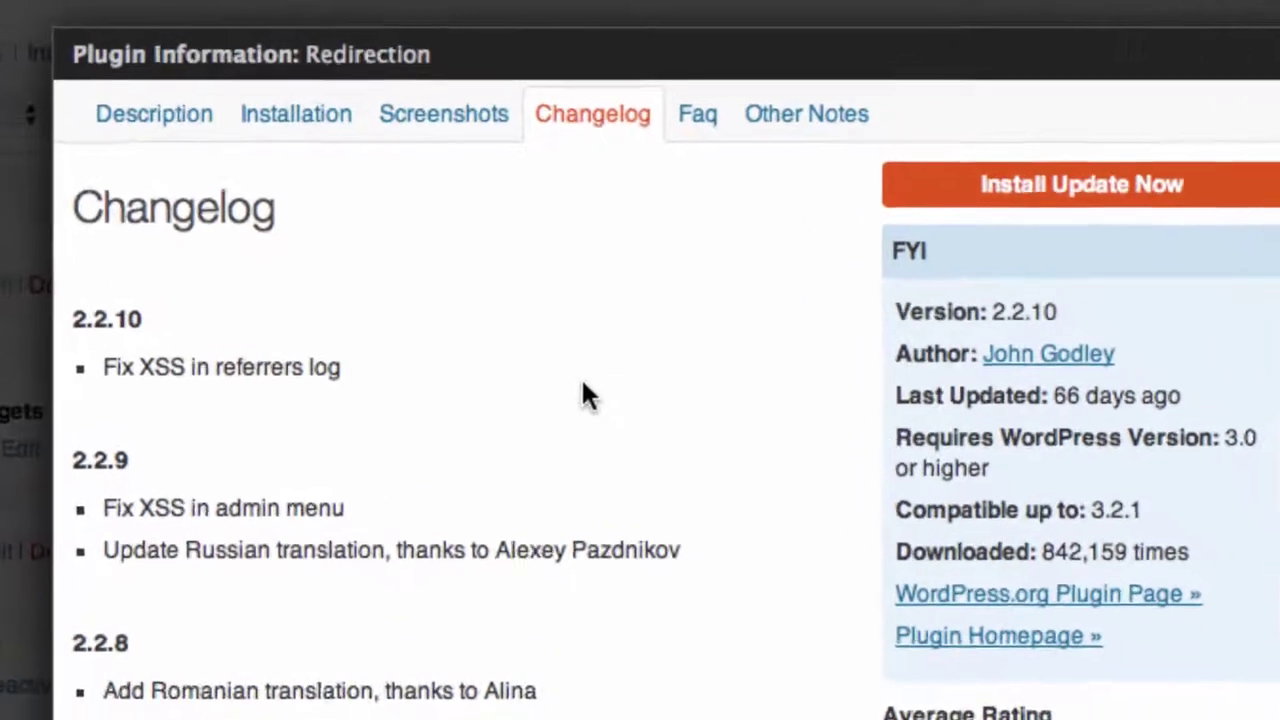
pyautogui.scroll(-3, 240, 545)
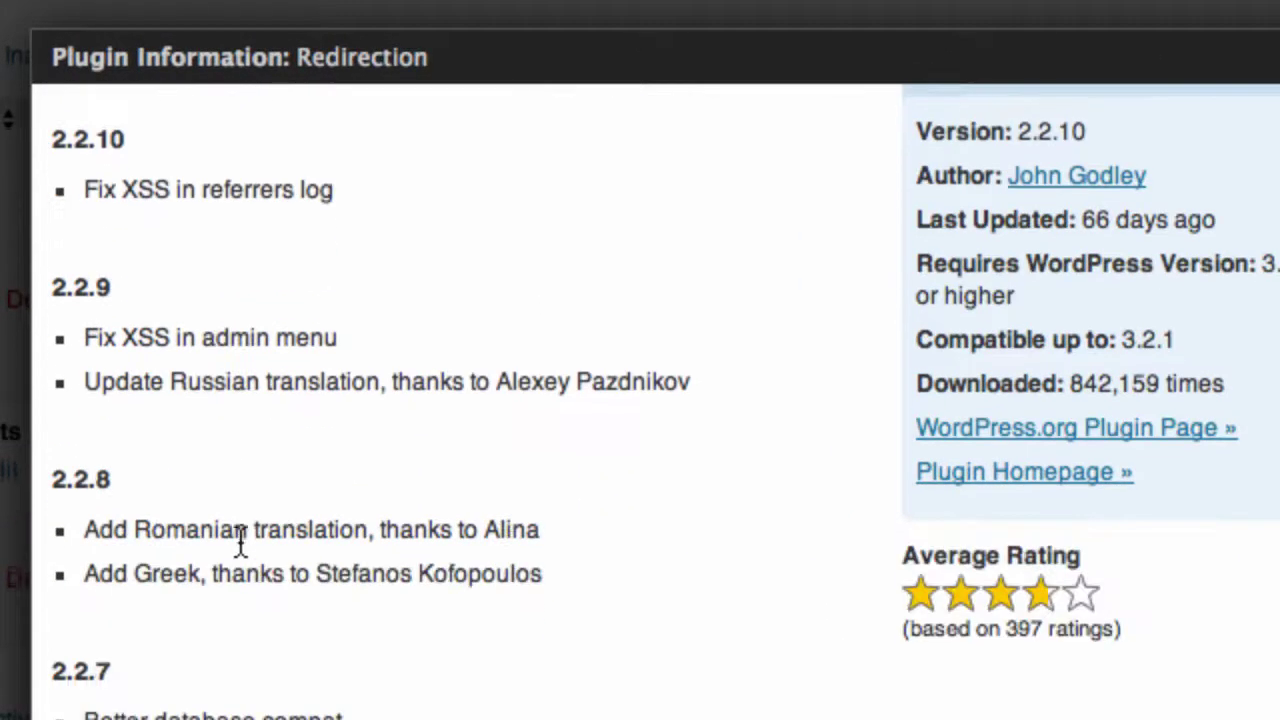
pyautogui.scroll(3, 323, 534)
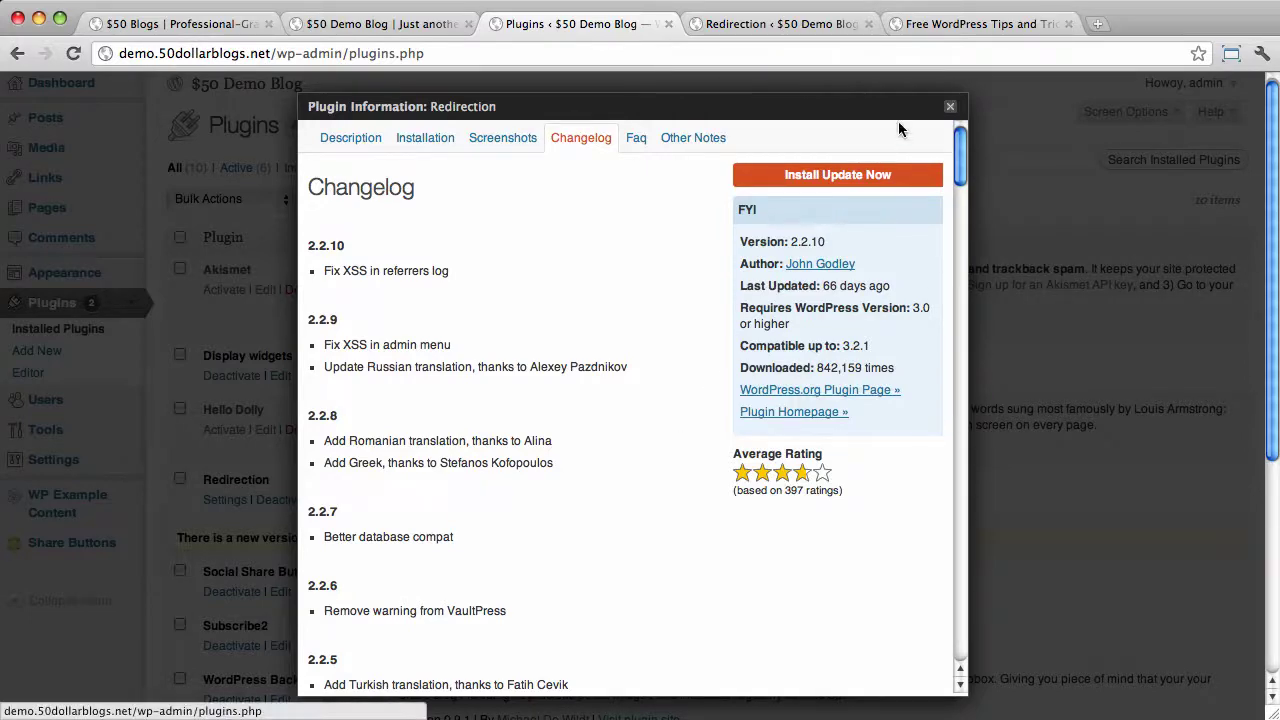
pyautogui.click(948, 109)
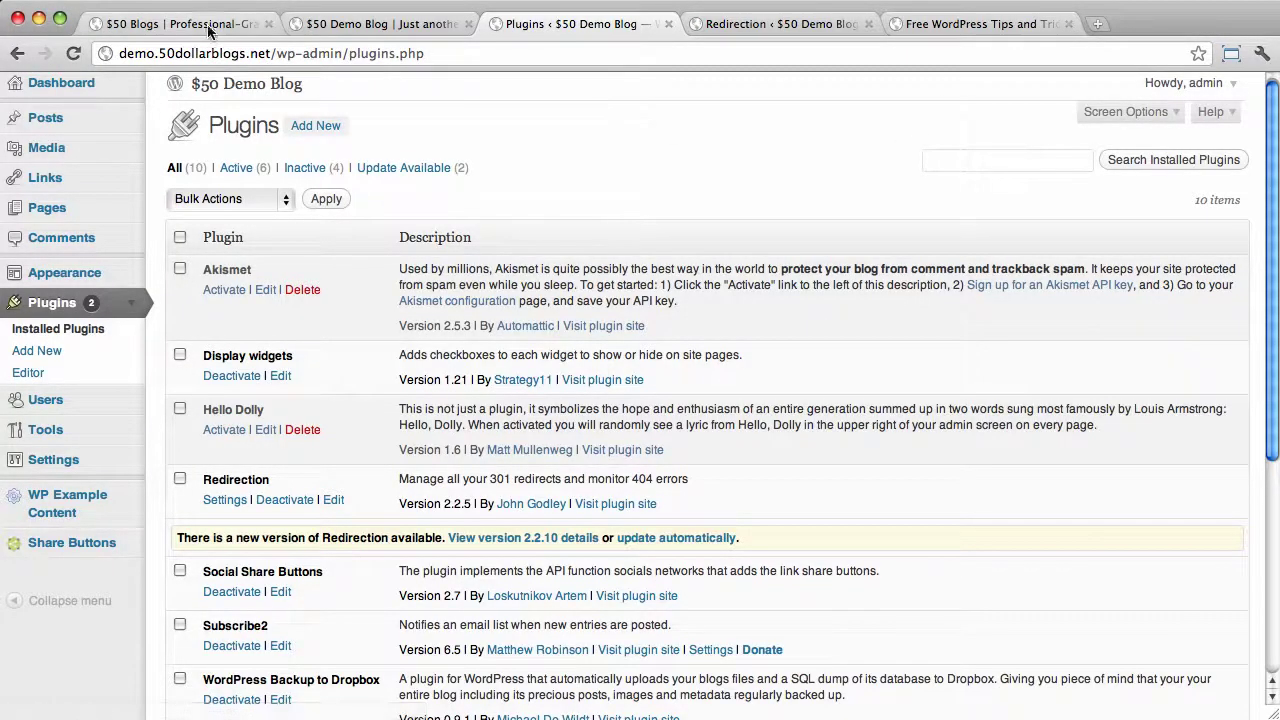
# - Go from the $50 Blogs homepage to the 50dollarblogs.net/blog/ page and scroll down
pyautogui.click(180, 24)
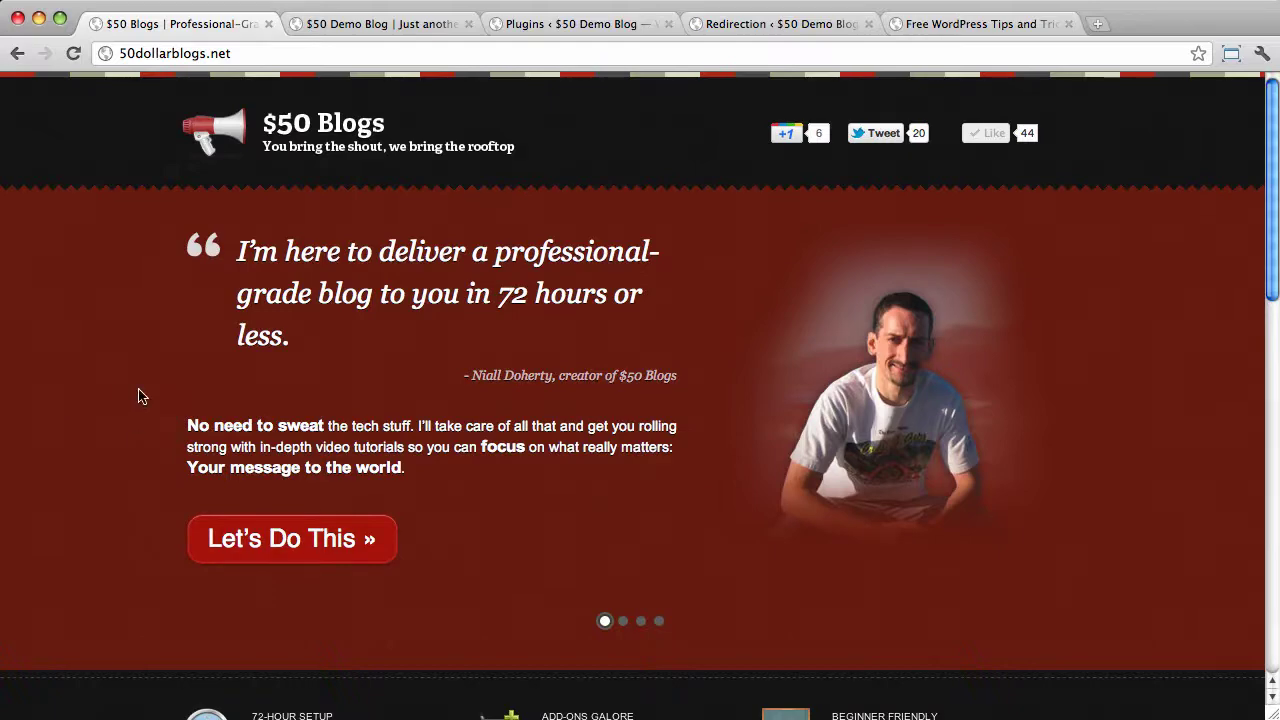
pyautogui.click(942, 28)
pyautogui.click(557, 53)
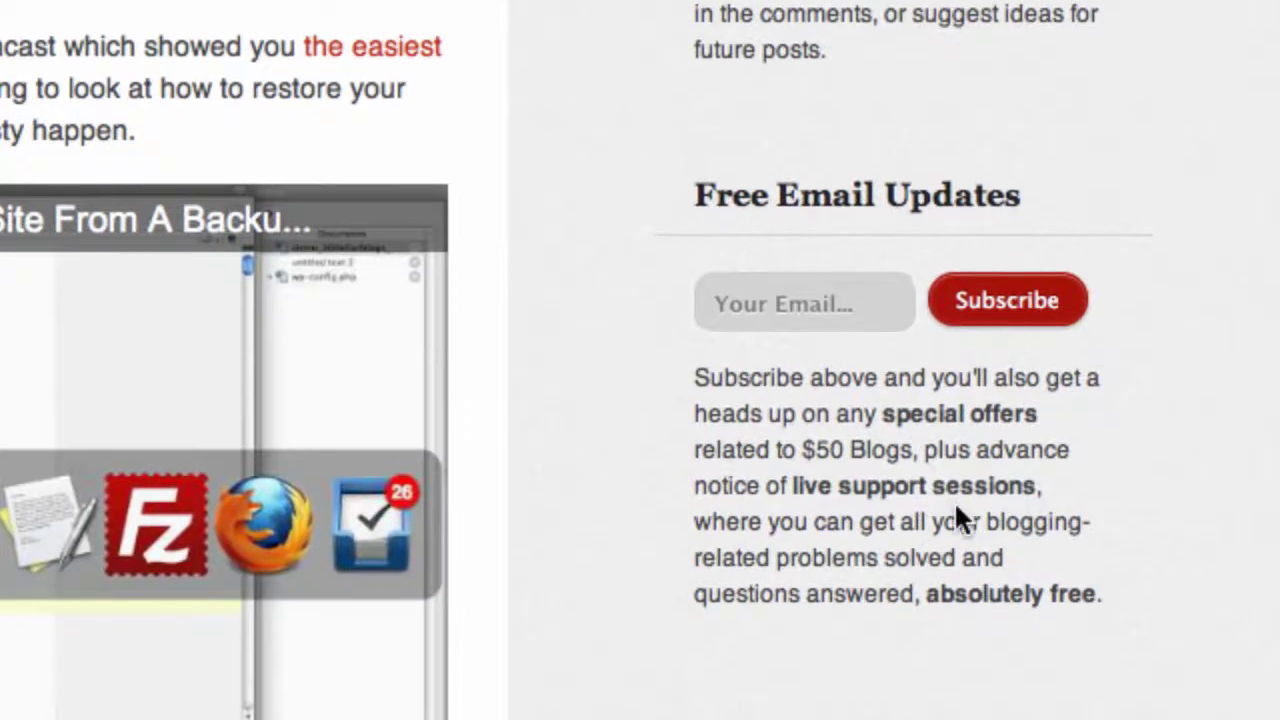
pyautogui.scroll(-2, 955, 510)
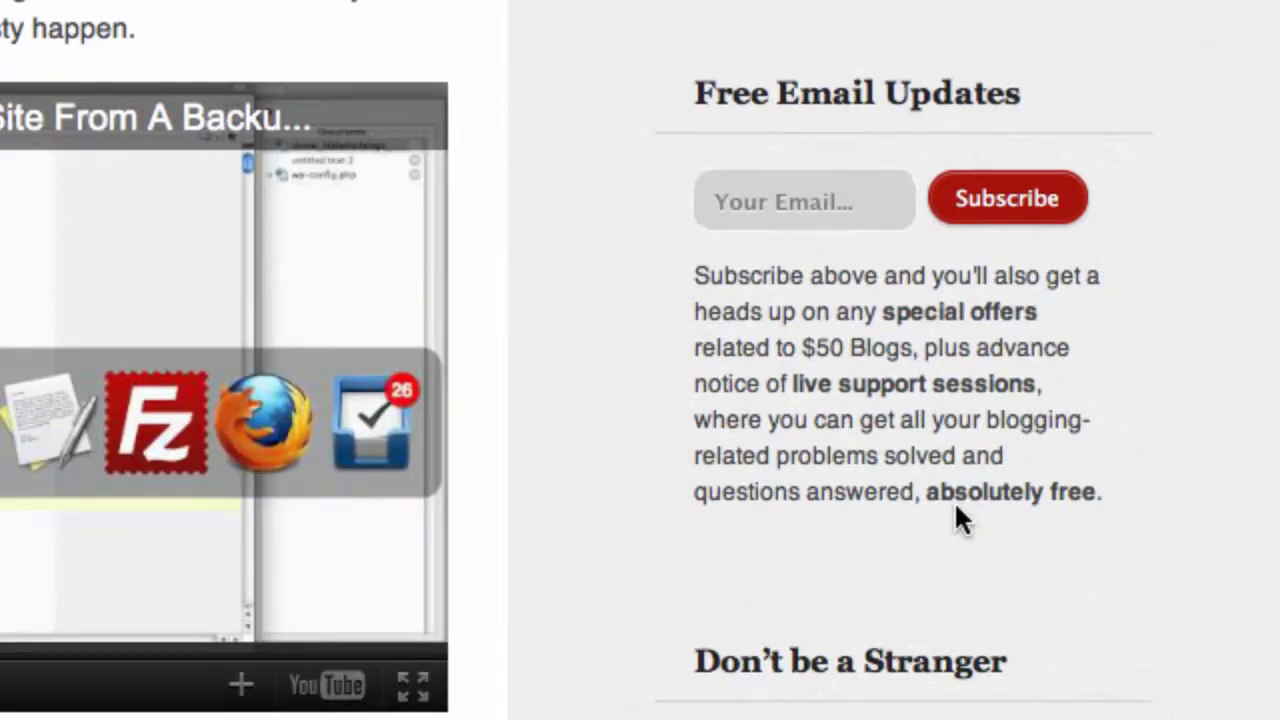